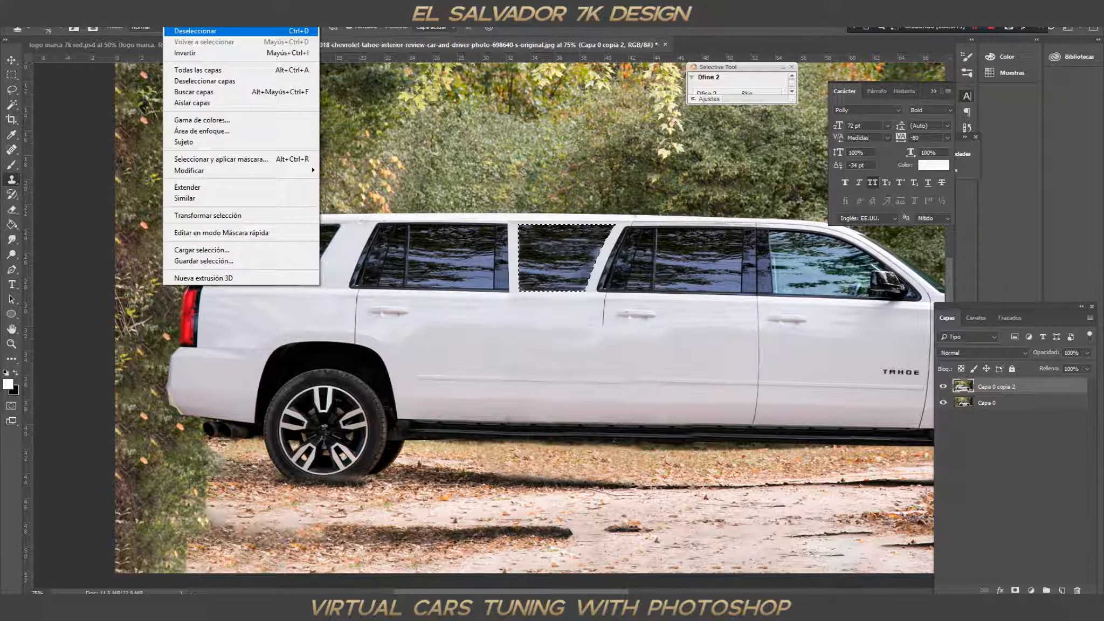
Clear the selection around the narrow window in the middle of the car's side
click(196, 32)
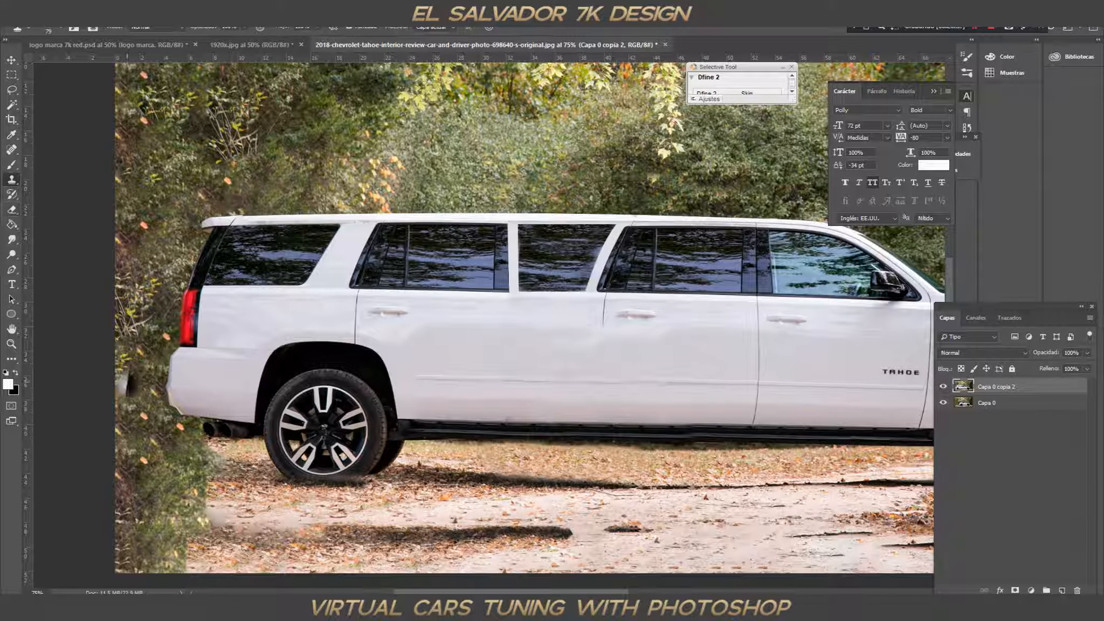
click(37, 592)
text(50)
key(Return)
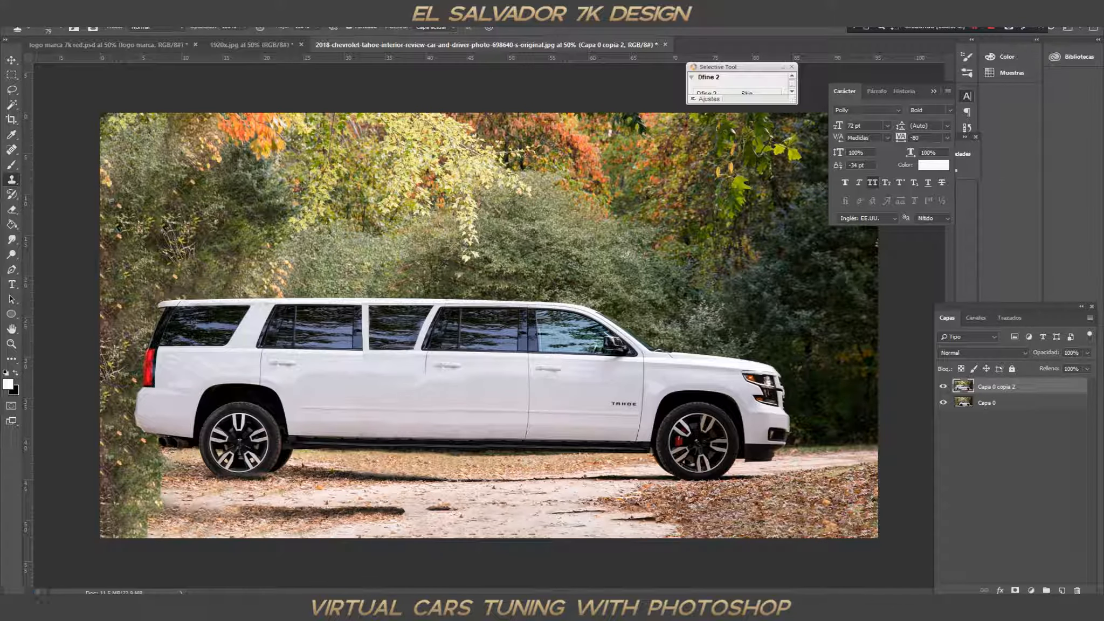
text(100)
key(Return)
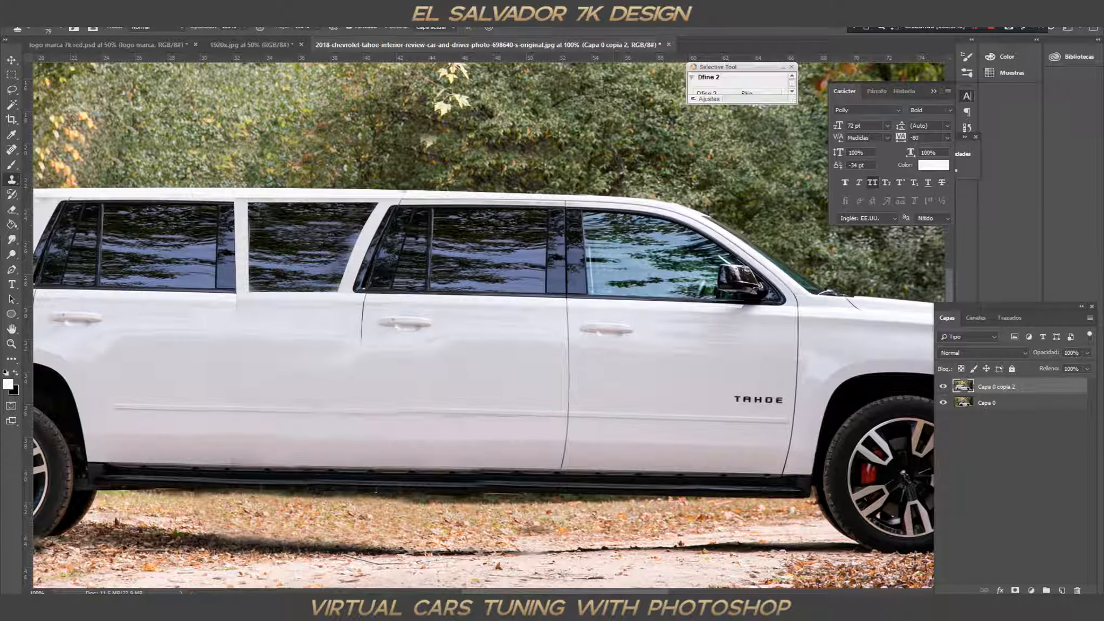
drag(533, 592, 498, 592)
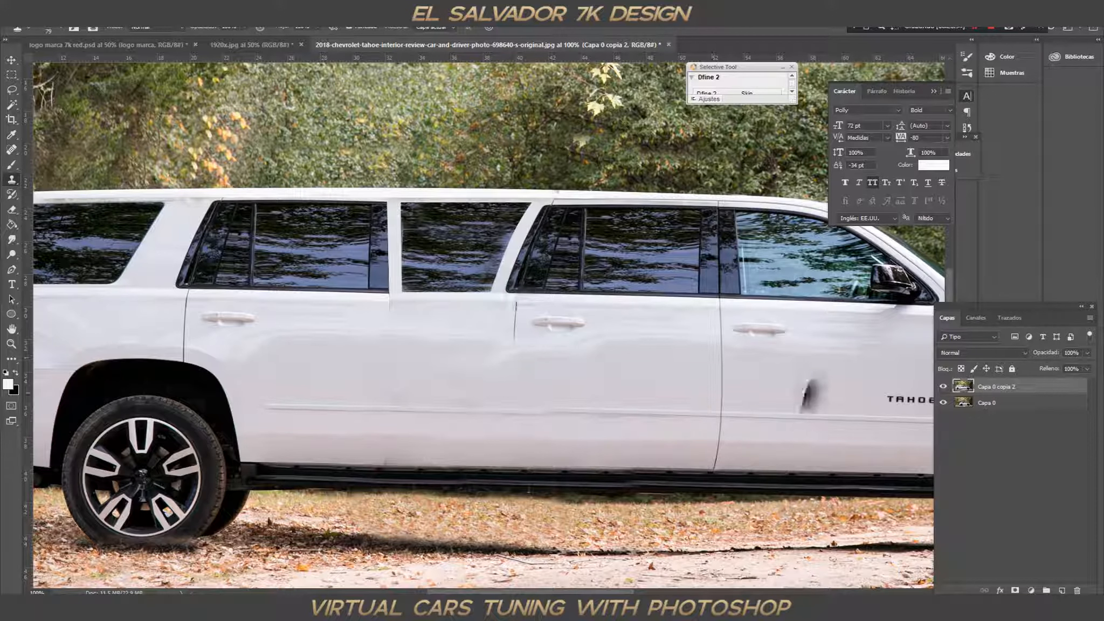
Try to extend the rear door's front seam down to the sill by cloning with a 41 px Clone Stamp brush
right_click(652, 303)
drag(736, 94, 729, 95)
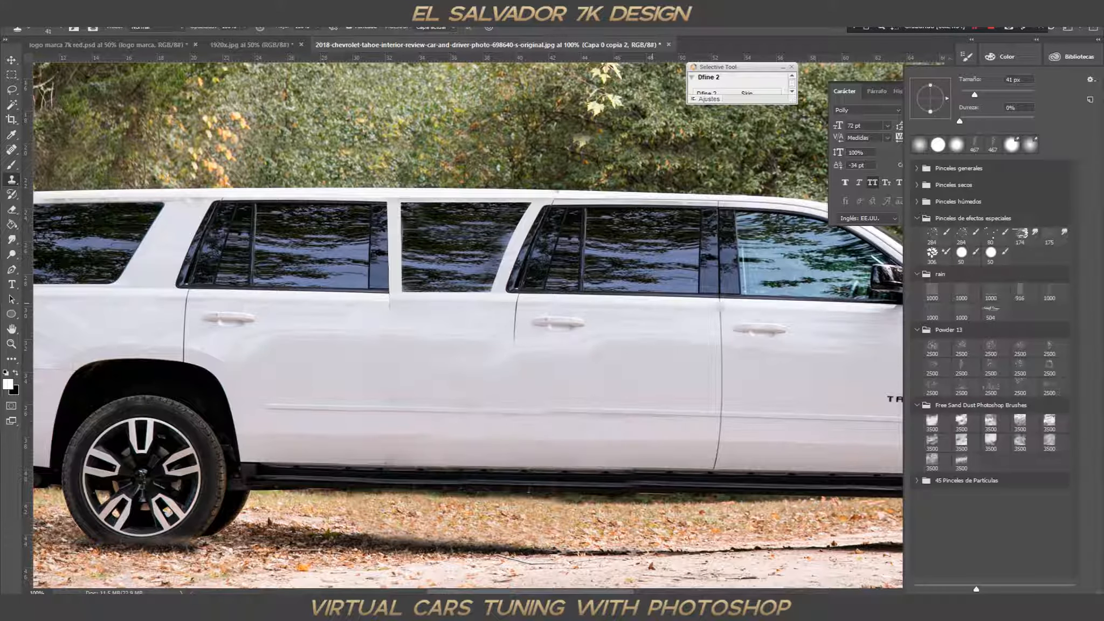
click(721, 336)
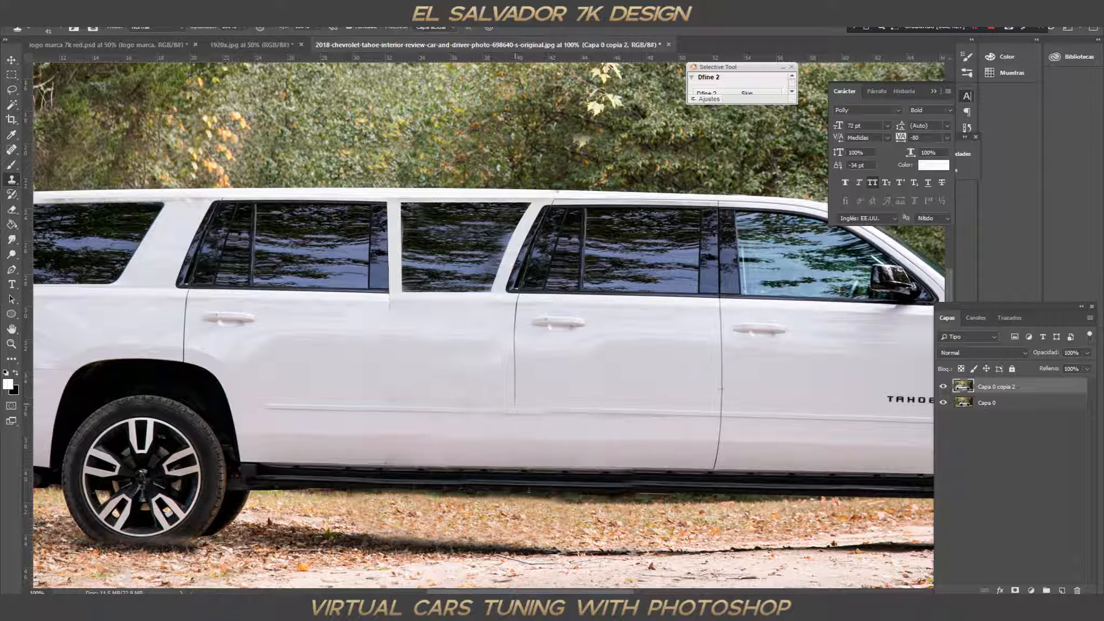
drag(514, 419, 514, 430)
drag(509, 467, 510, 473)
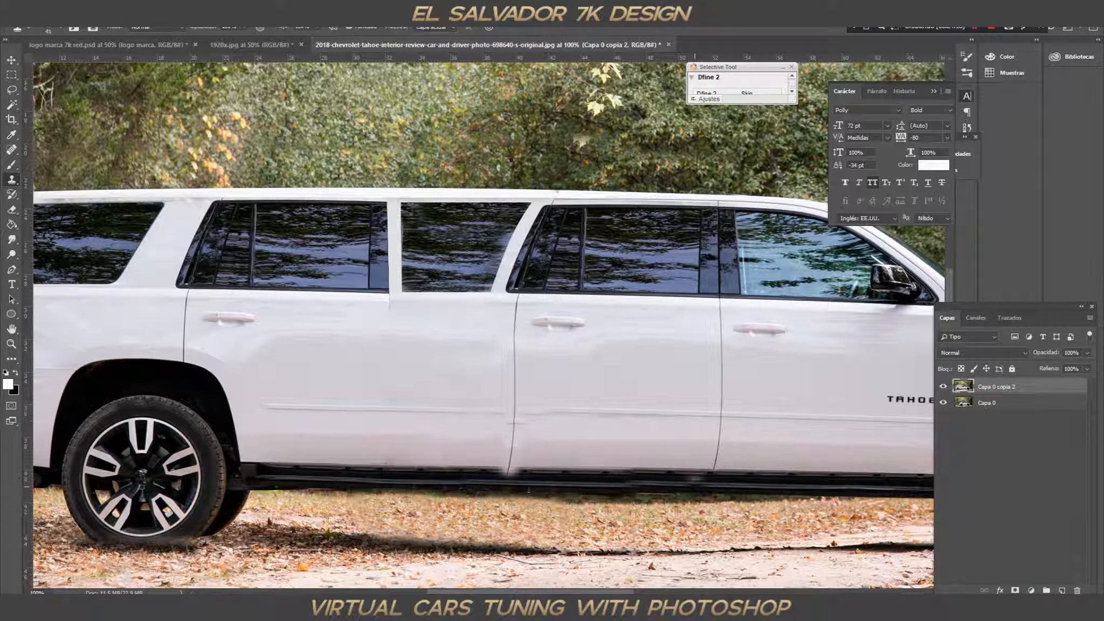
click(181, 9)
mouse_move(69, 8)
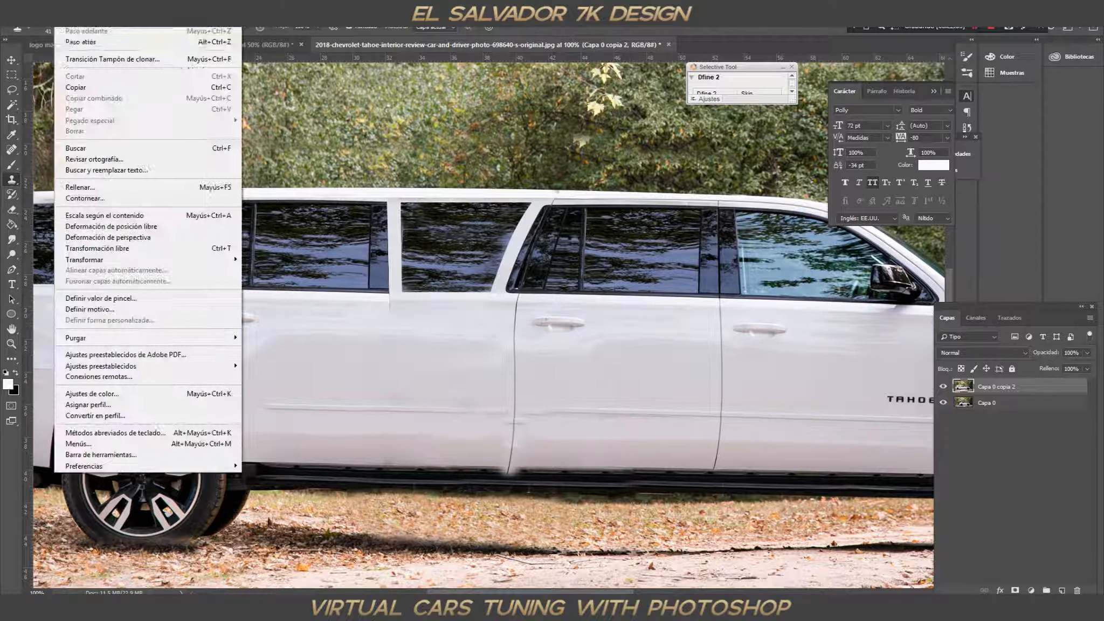
click(81, 42)
click(825, 465)
Duplicate the Capa 0 layer and hide every layer except Capa 0
drag(997, 403, 1062, 591)
click(944, 386)
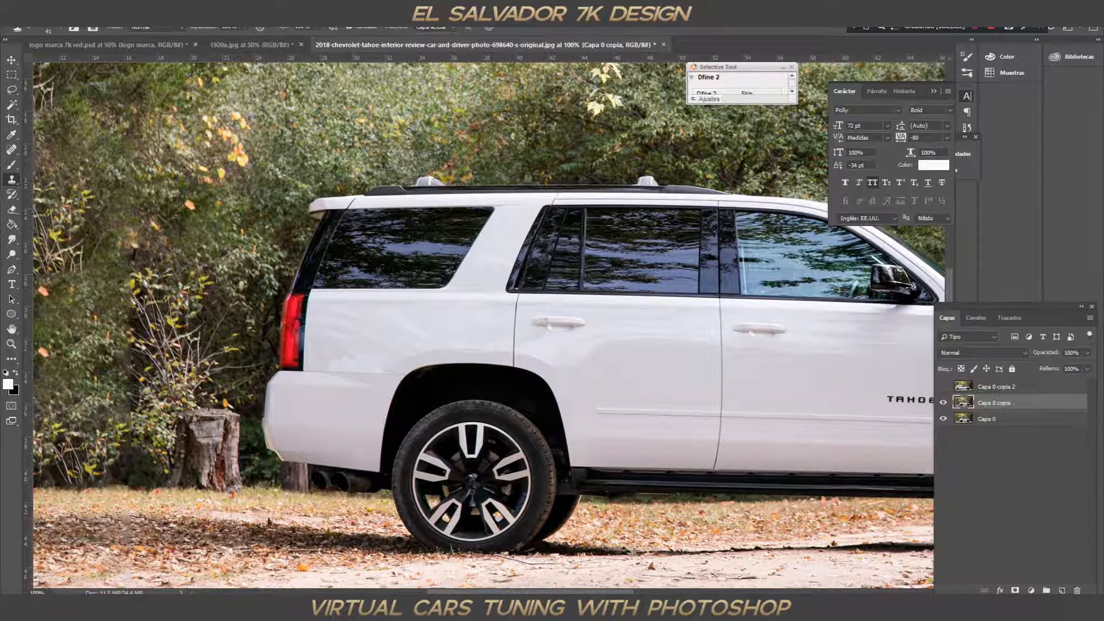
click(944, 387)
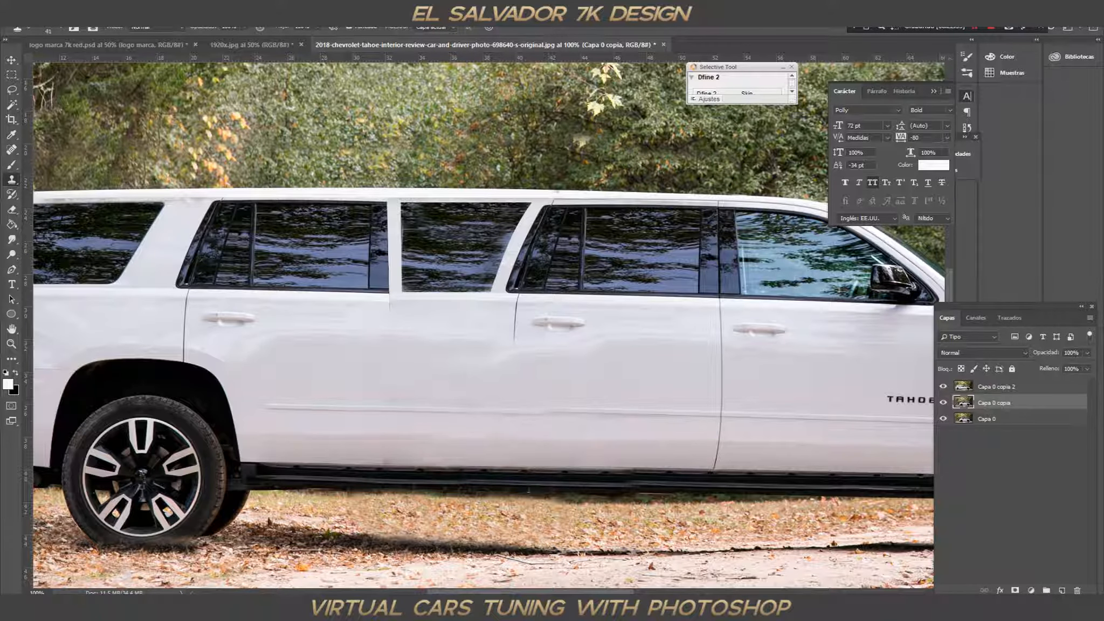
click(944, 403)
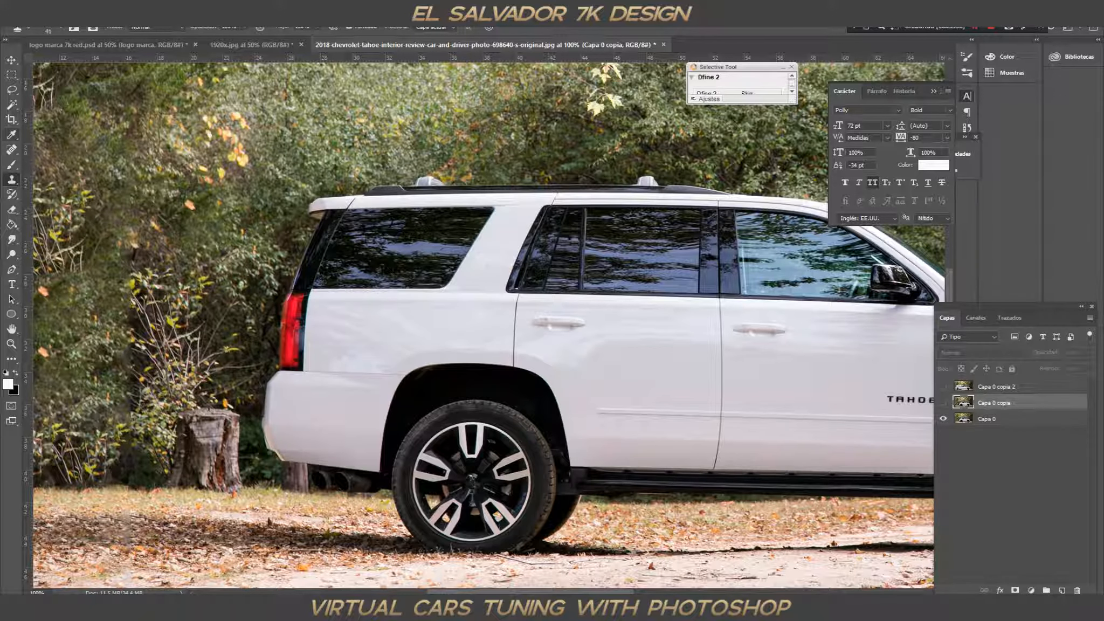
Select a narrow vertical rectangle around the seam behind the front door, from the window line to the sill
click(11, 75)
drag(716, 299, 729, 471)
drag(723, 409, 719, 410)
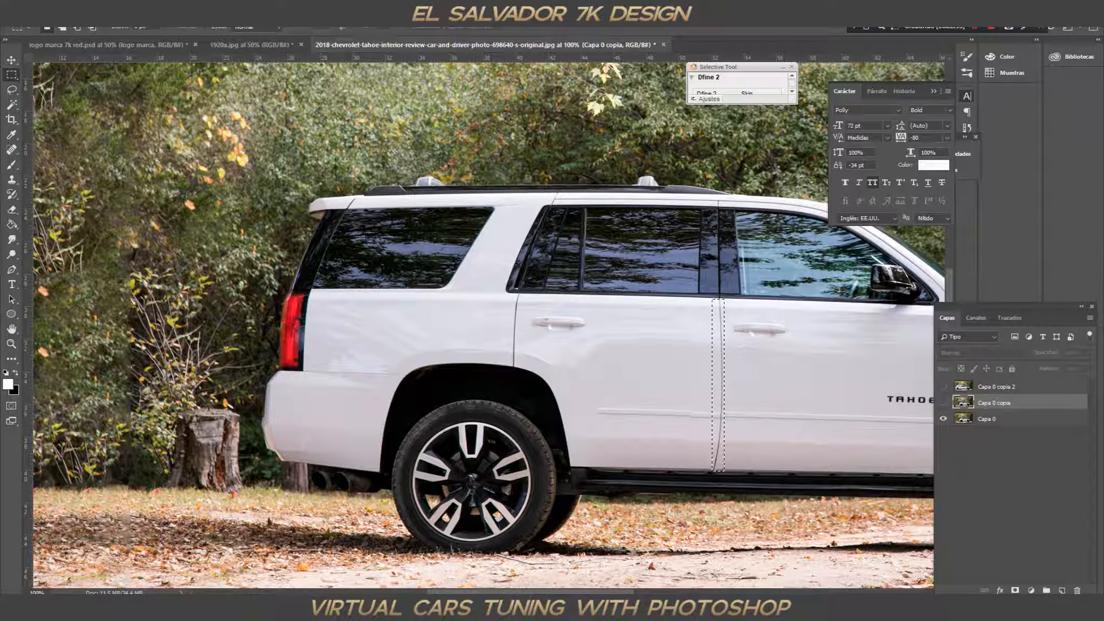
Reduce the Capa 0 layer to the selected seam strip with a layer mask and show the Capa 0 copia 2 layer
click(1015, 590)
right_click(991, 403)
click(67, 9)
drag(991, 403, 991, 419)
right_click(991, 419)
click(965, 468)
click(944, 387)
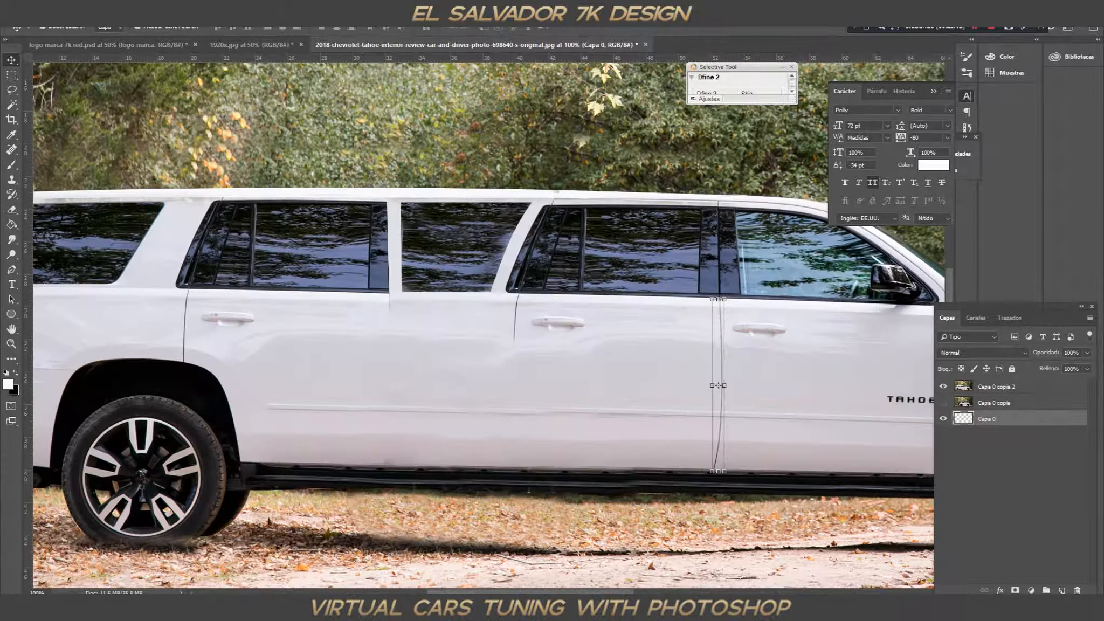
Place the seam strip above Capa 0 copia 2 and fit it to the body panel below the rear edge of the narrow middle window
drag(987, 419, 987, 385)
drag(734, 379, 424, 374)
key(ctrl+t)
drag(388, 465, 387, 466)
key(Return)
click(747, 564)
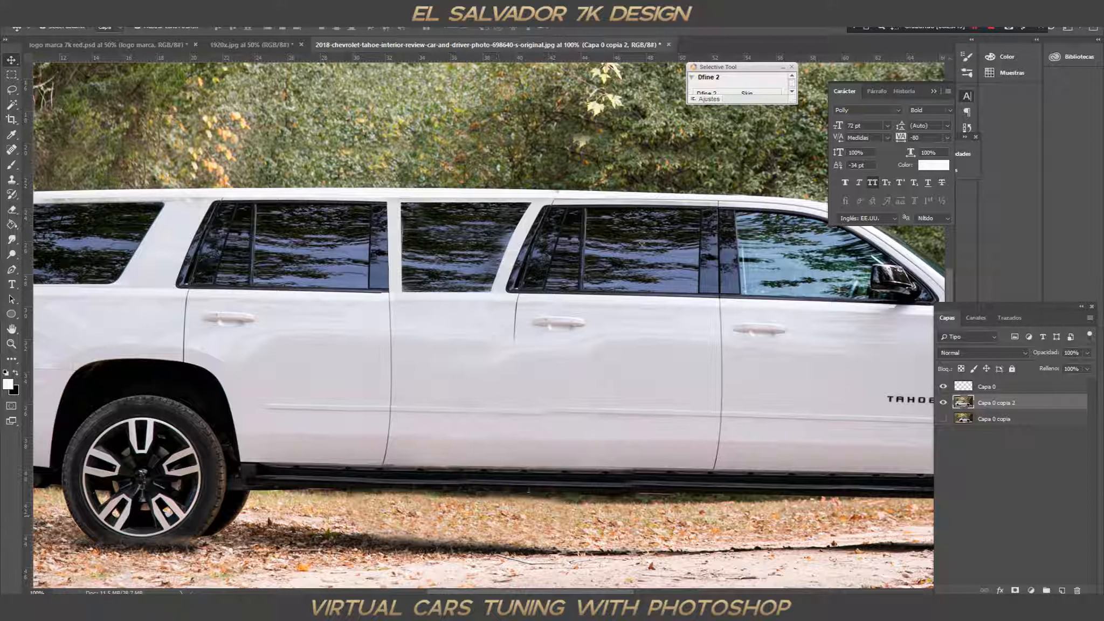
Draw a Pen tool line on the stretched side panel, continuing the short seam beside the second door handle down to the sill
key(b)
key(p)
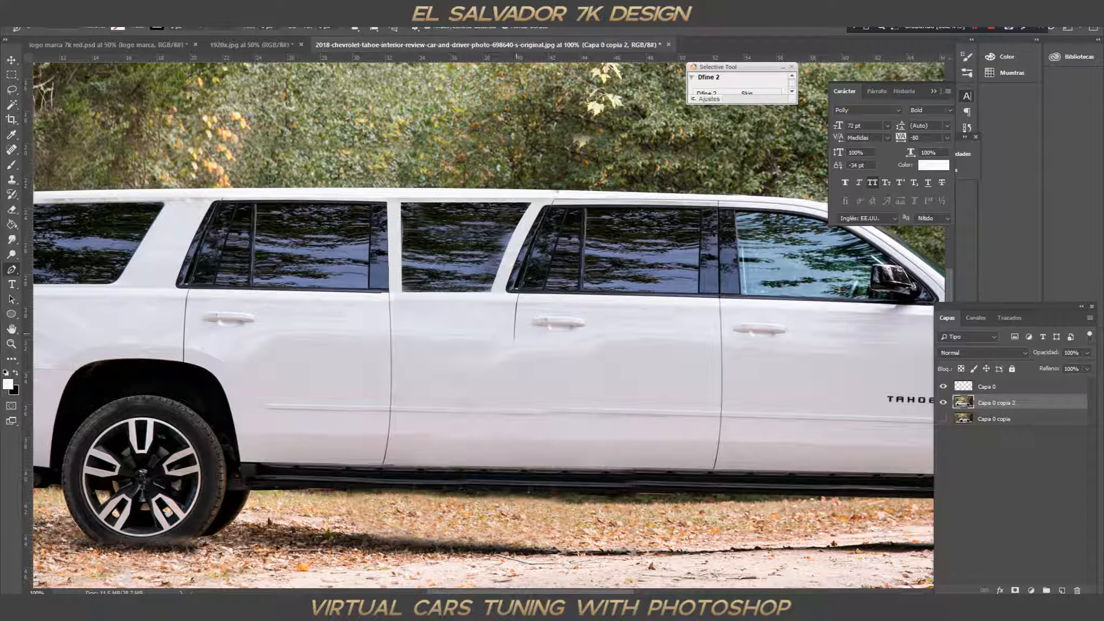
click(515, 329)
click(510, 470)
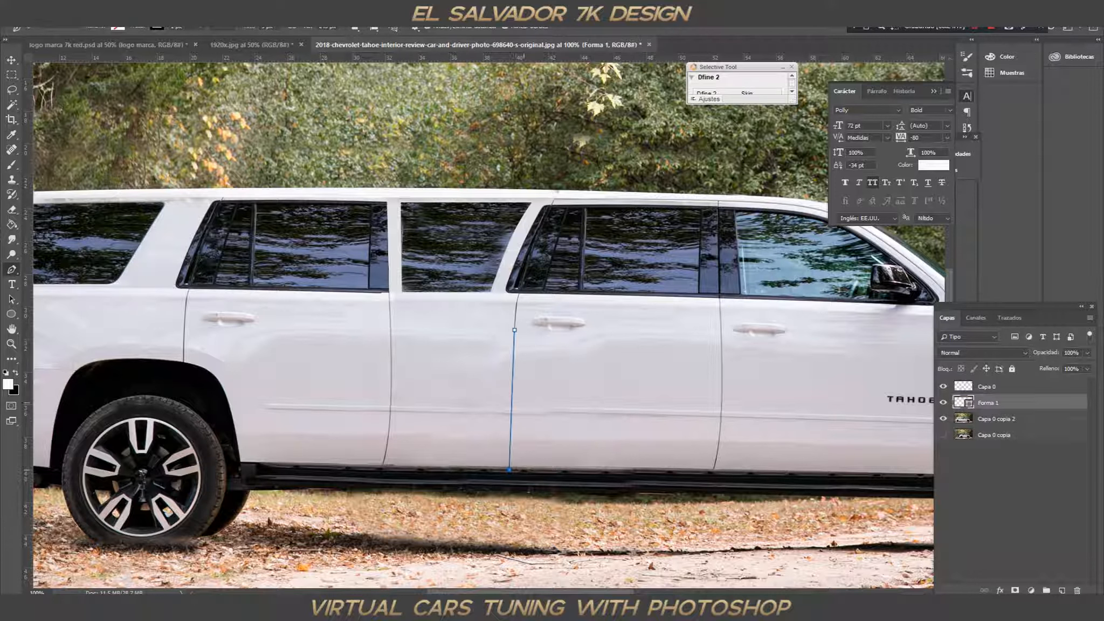
drag(512, 401, 510, 397)
drag(509, 469, 513, 470)
drag(510, 396, 512, 396)
Rasterize the Forma 1 line layer and lower its opacity to 49%
right_click(1012, 403)
click(874, 286)
click(1088, 353)
drag(1090, 367, 1061, 367)
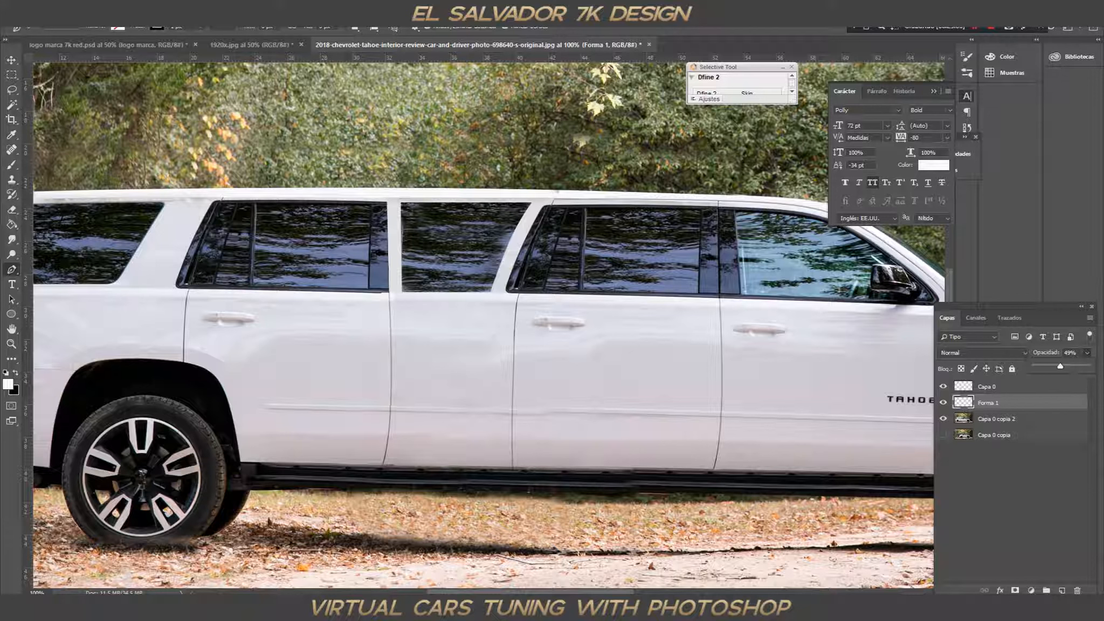
Merge the Capa 0, Forma 1 and Capa 0 copia 2 layers into one
click(988, 387)
ctrl+click(988, 403)
ctrl+click(988, 419)
right_click(988, 419)
click(845, 452)
Duplicate the merged car layer and the Capa 0 copia layer, keeping the original-car layers hidden
drag(1048, 561, 1062, 590)
drag(995, 419, 1063, 591)
click(943, 435)
click(943, 419)
double_click(38, 592)
text(50)
key(Return)
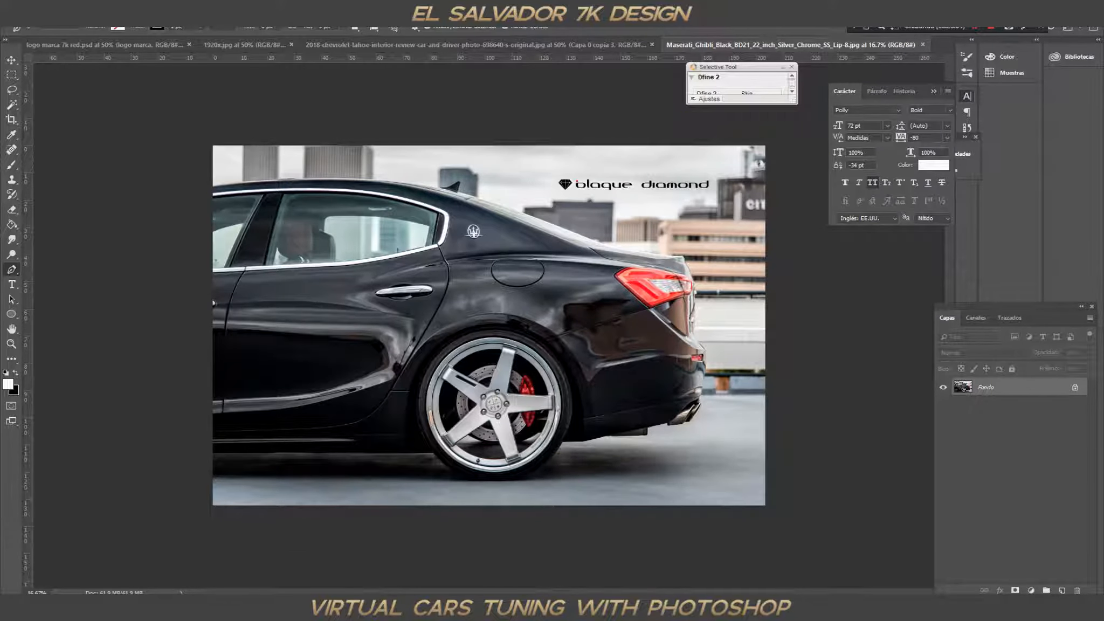
In the Maserati Ghibli image, select the silver five-spoke rim with an elliptical selection
double_click(38, 592)
text(50)
key(Return)
scroll(418, 328, down, 2)
scroll(485, 324, down, 3)
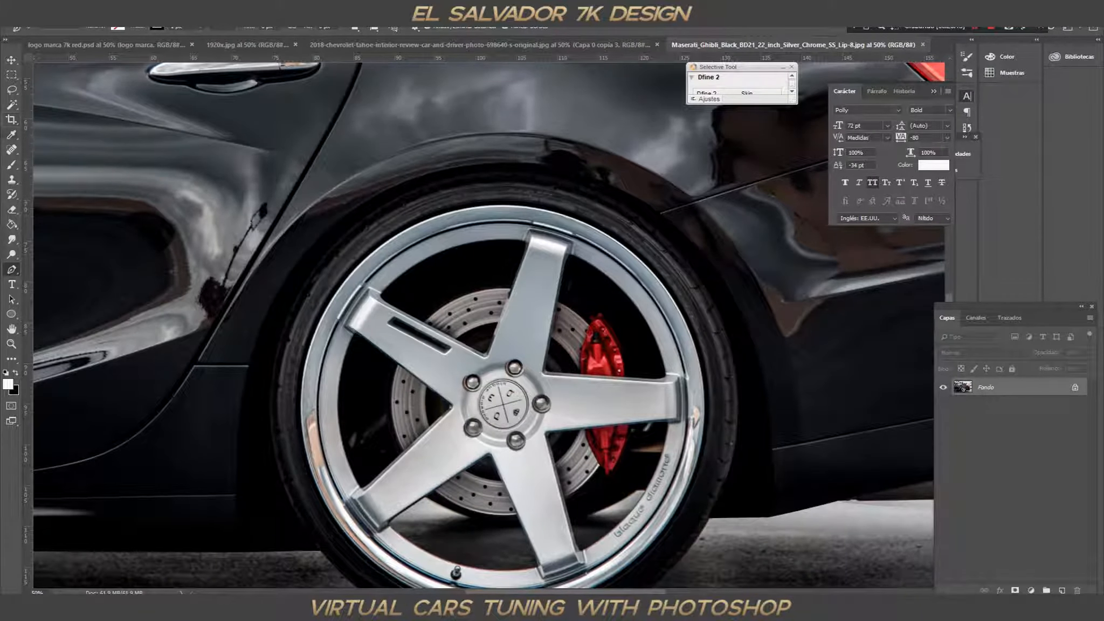
click(11, 74)
click(79, 87)
drag(300, 196, 707, 560)
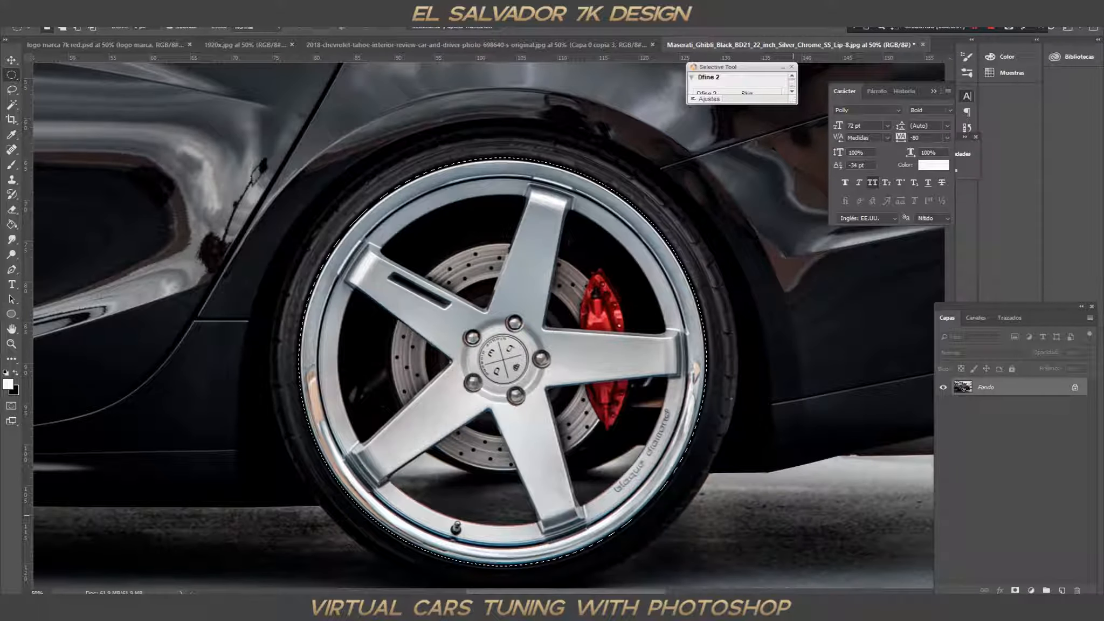
Unlock the Maserati background layer and bring the selected rim into the Tahoe image as the uppermost layer
click(1076, 387)
key(v)
drag(604, 390, 613, 347)
drag(963, 418, 964, 383)
Scale the silver rim to about 8.8 cm wide and align it over the Tahoe's front wheel
key(ctrl+t)
drag(307, 115, 634, 442)
drag(662, 490, 680, 447)
drag(651, 399, 661, 409)
drag(698, 453, 699, 450)
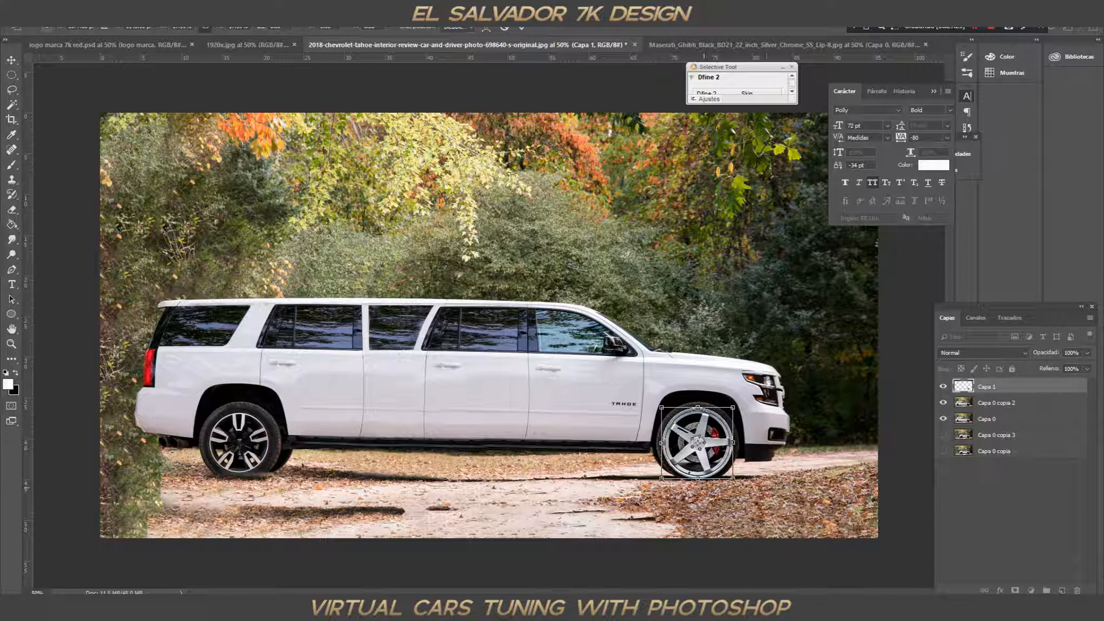
key(Up)
key(Up)
click(521, 28)
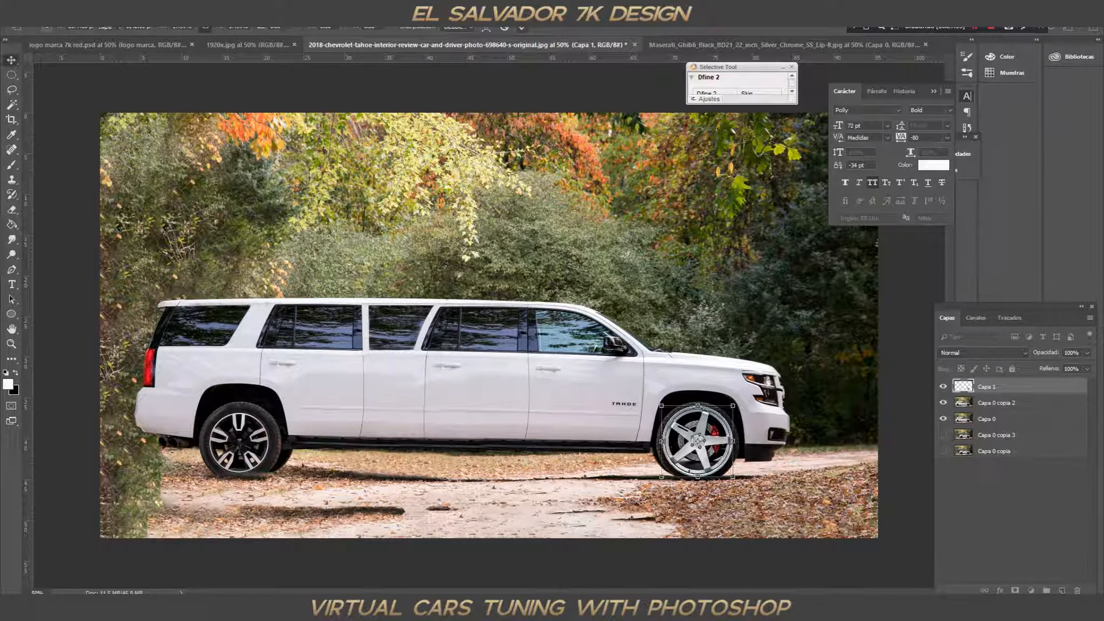
click(532, 86)
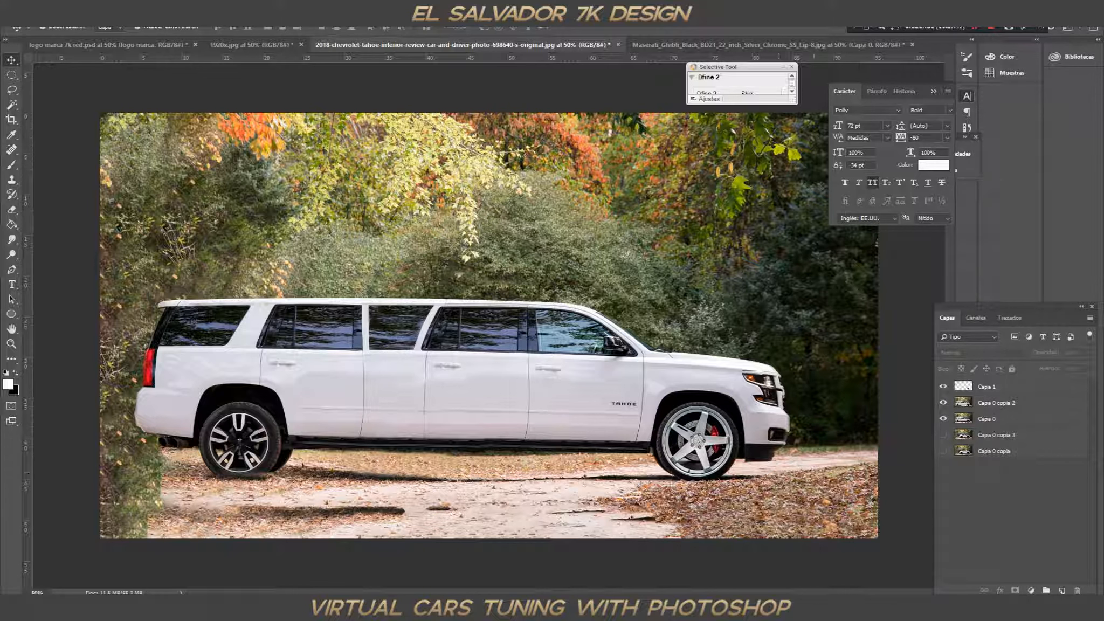
Try a Levels adjustment layer above the silver rim to change its tones
click(1014, 387)
click(1032, 590)
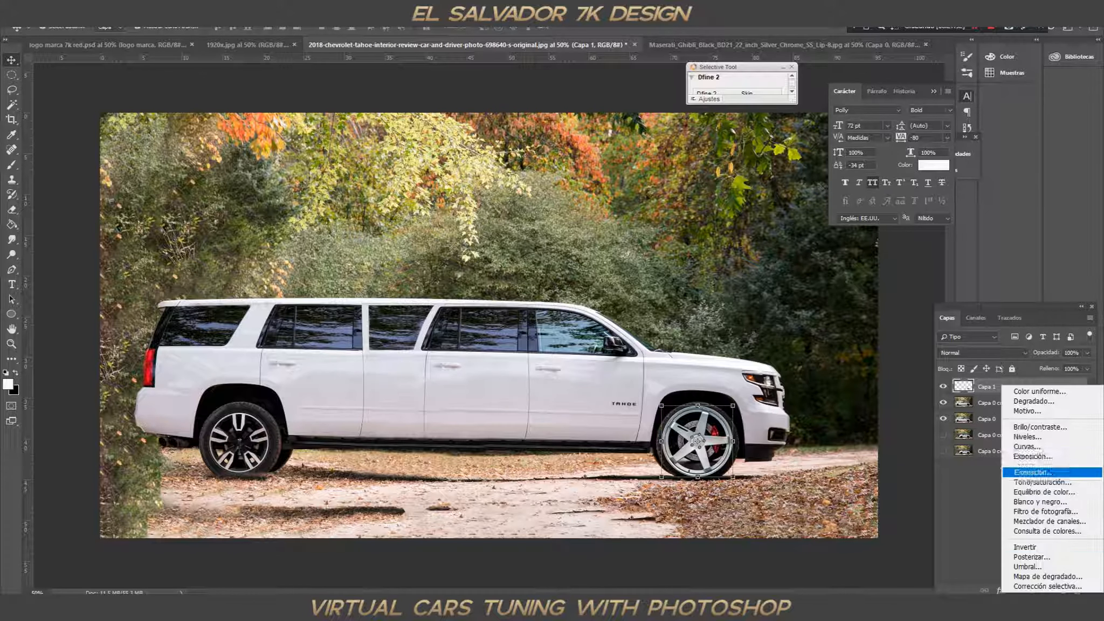
click(1035, 438)
drag(887, 300, 866, 301)
click(829, 344)
drag(831, 268, 827, 267)
drag(774, 301, 774, 301)
Delete the Levels adjustment layer and the Capa 1 rim layer
right_click(1020, 387)
click(879, 203)
key(Return)
right_click(989, 387)
click(863, 204)
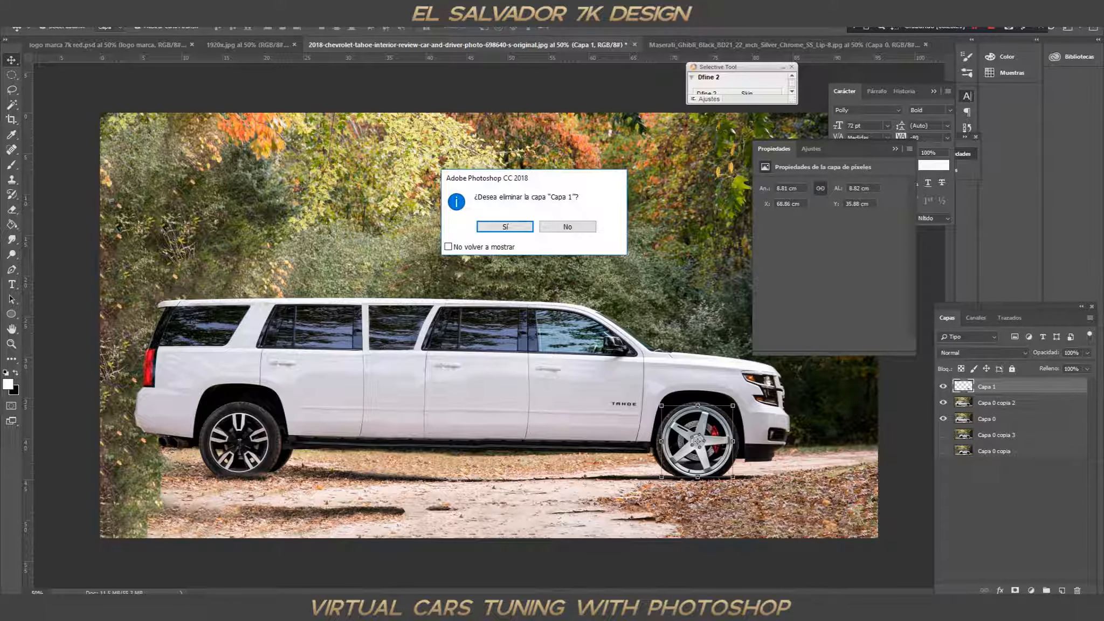
key(Return)
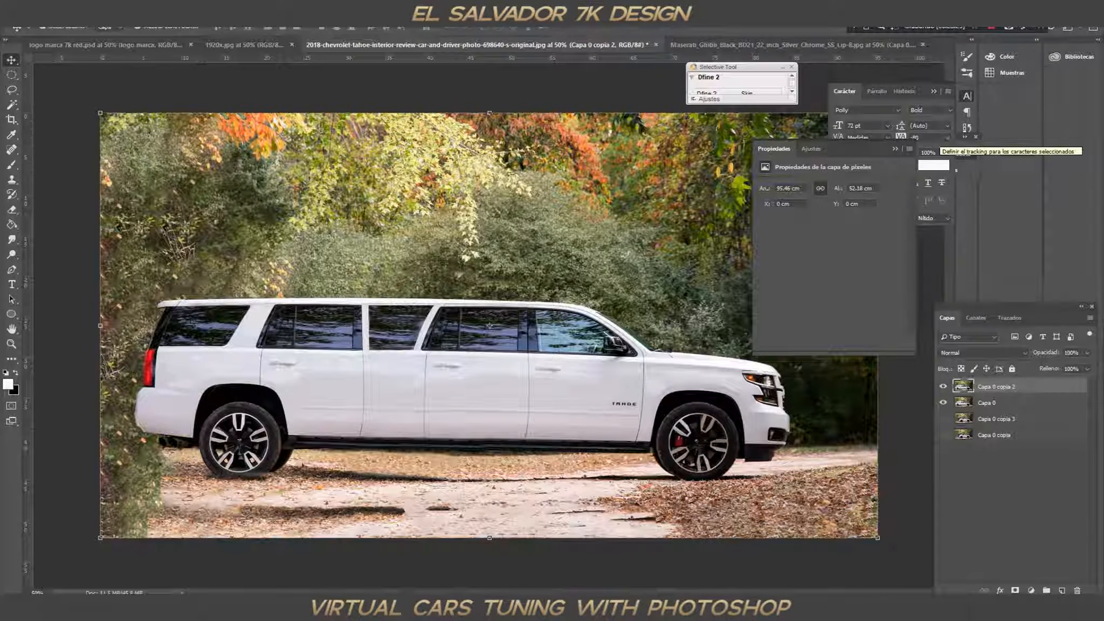